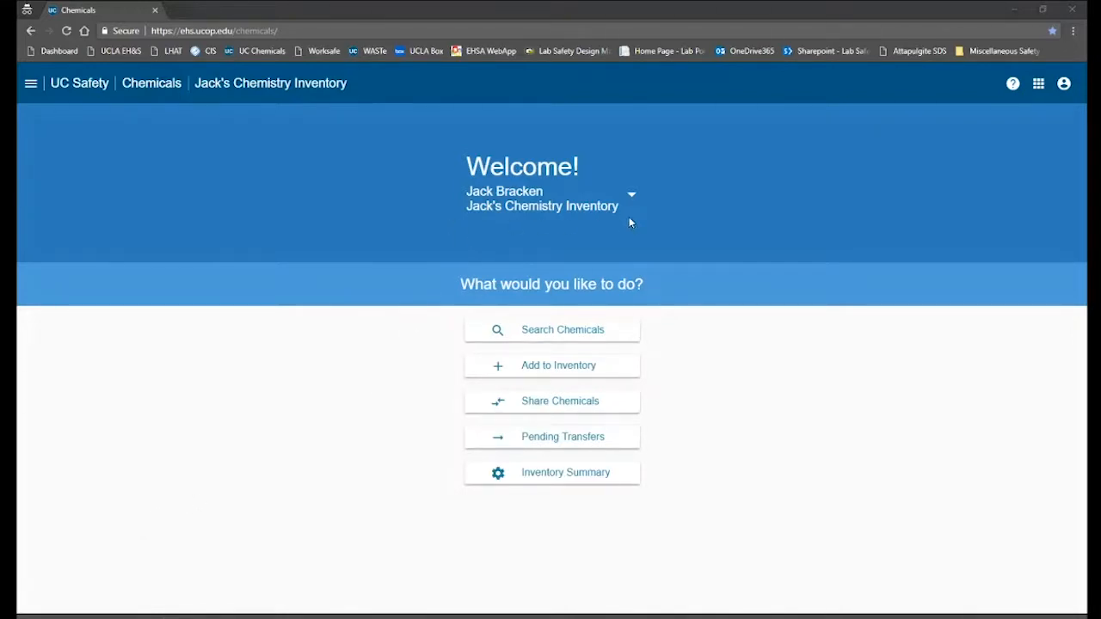
Step: Open the import page from the chemistry inventory's summary and highlight the Step 4 label in its instructions
left_click(540, 475)
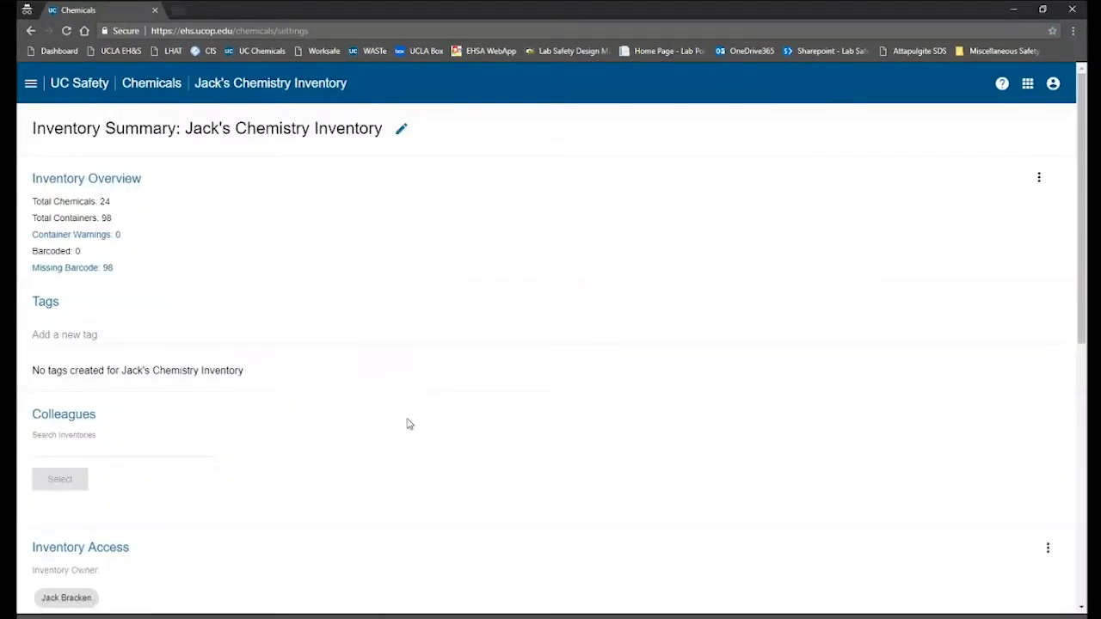
scroll(408, 423, "down", 6)
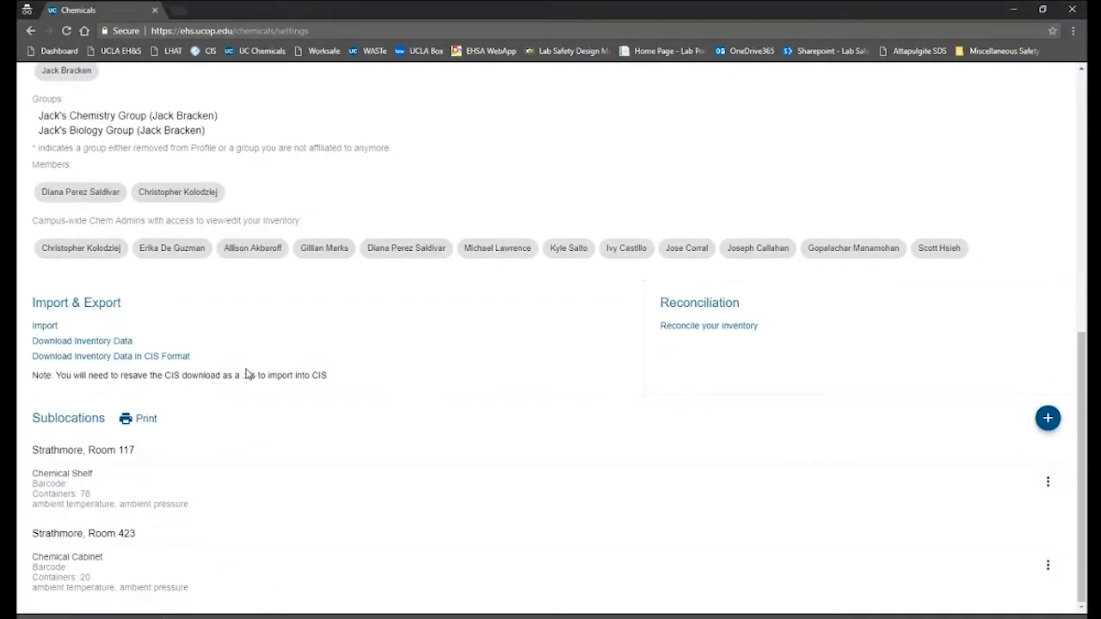
left_click(45, 325)
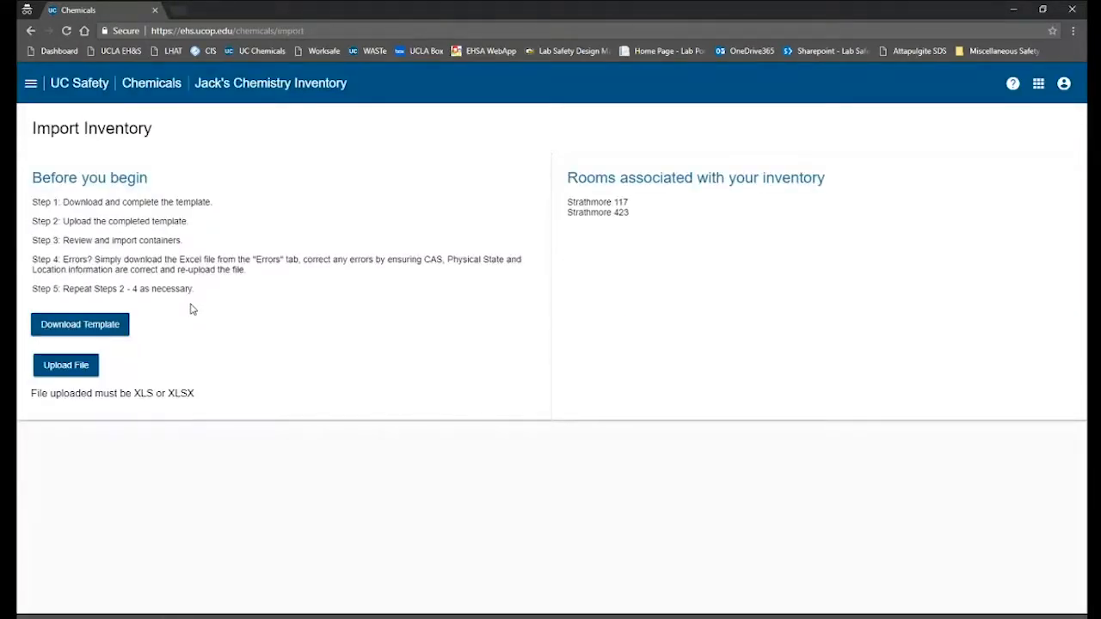
left_click_drag(30, 266, 60, 262)
Step: Minimize the browser, open the chemicals_errors_export workbook from the desktop and check the issue listed in its first data row
left_click(1014, 11)
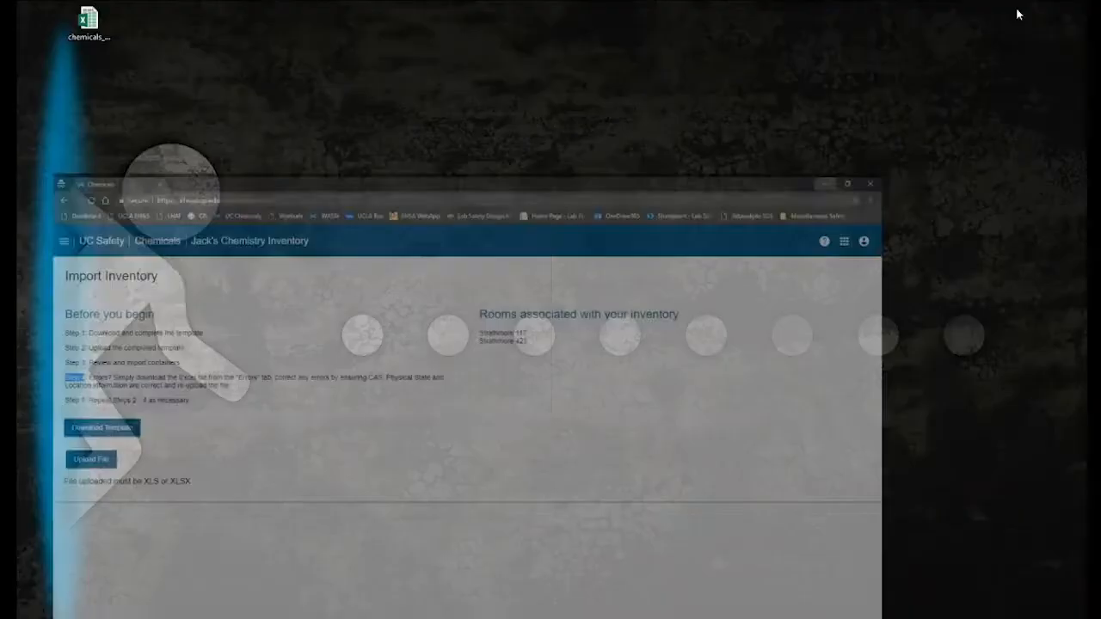
double_click(90, 25)
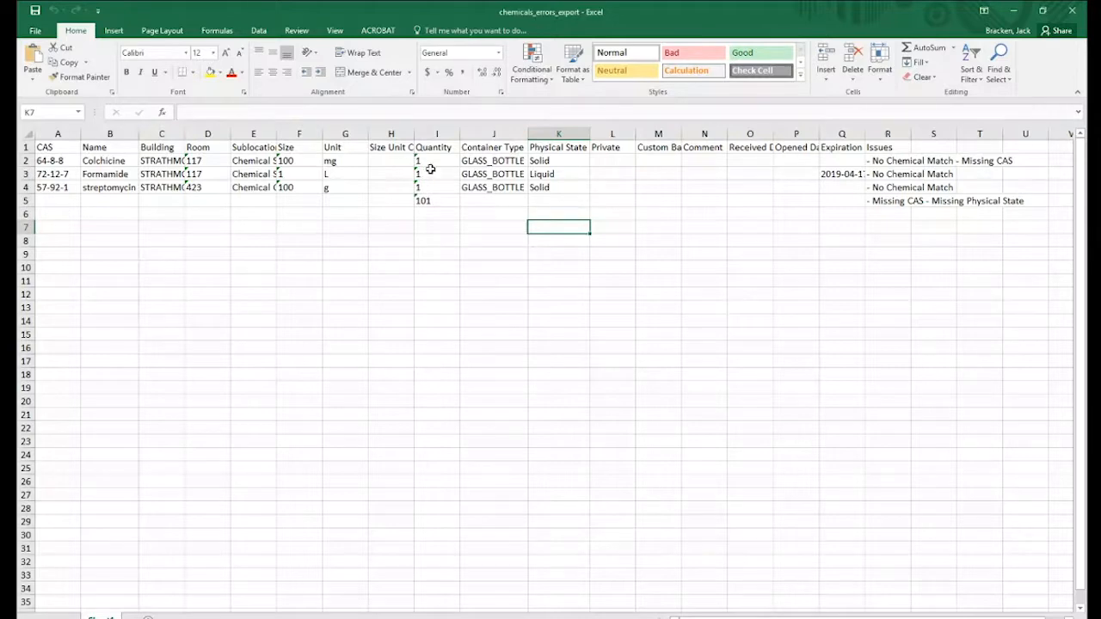
left_click(890, 163)
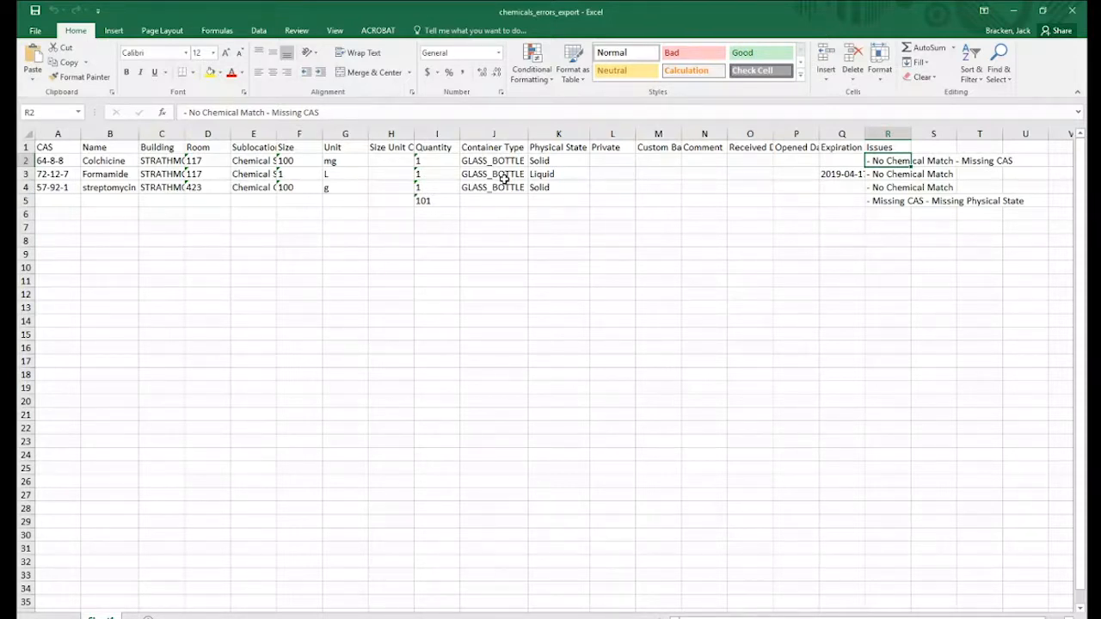
Step: Correct the CAS number in the Colchicine row to 64-86-8
left_click(107, 161)
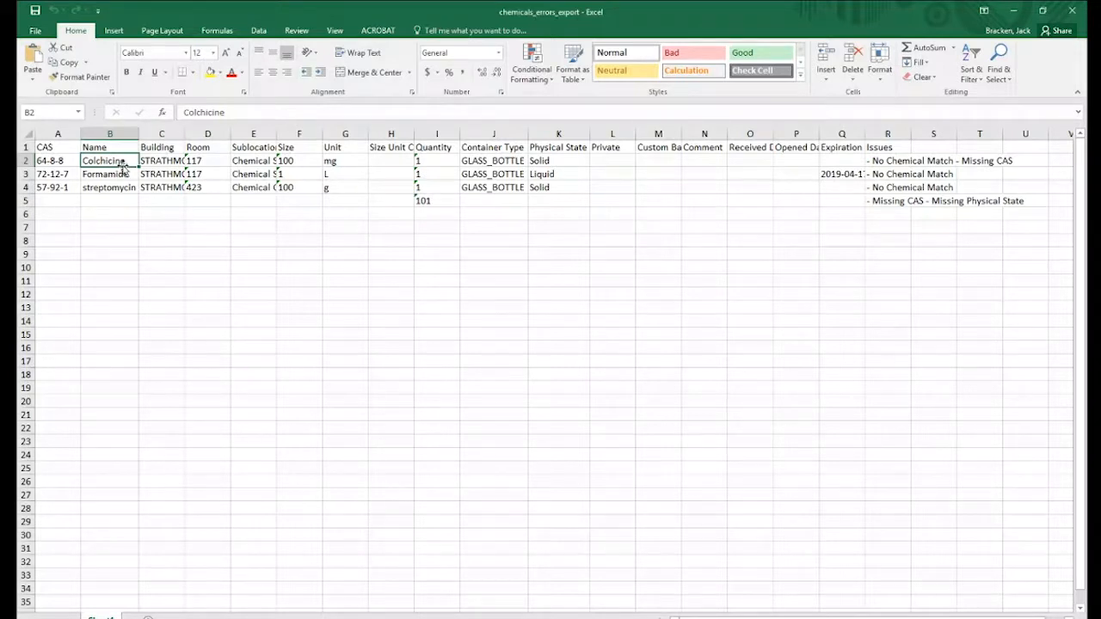
double_click(58, 164)
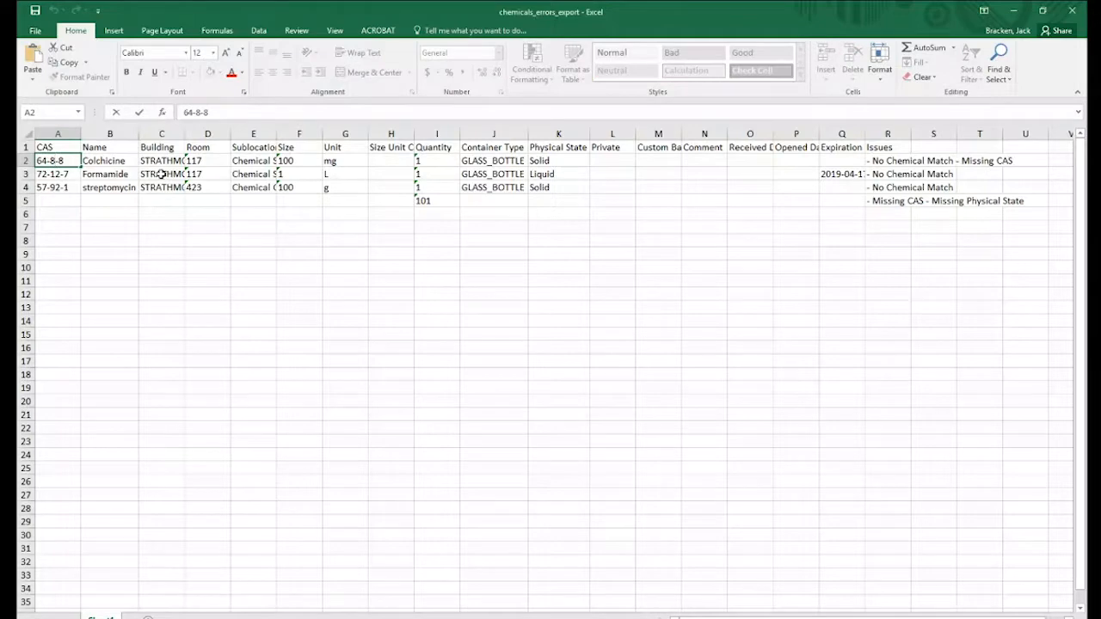
type("6")
left_click(124, 174)
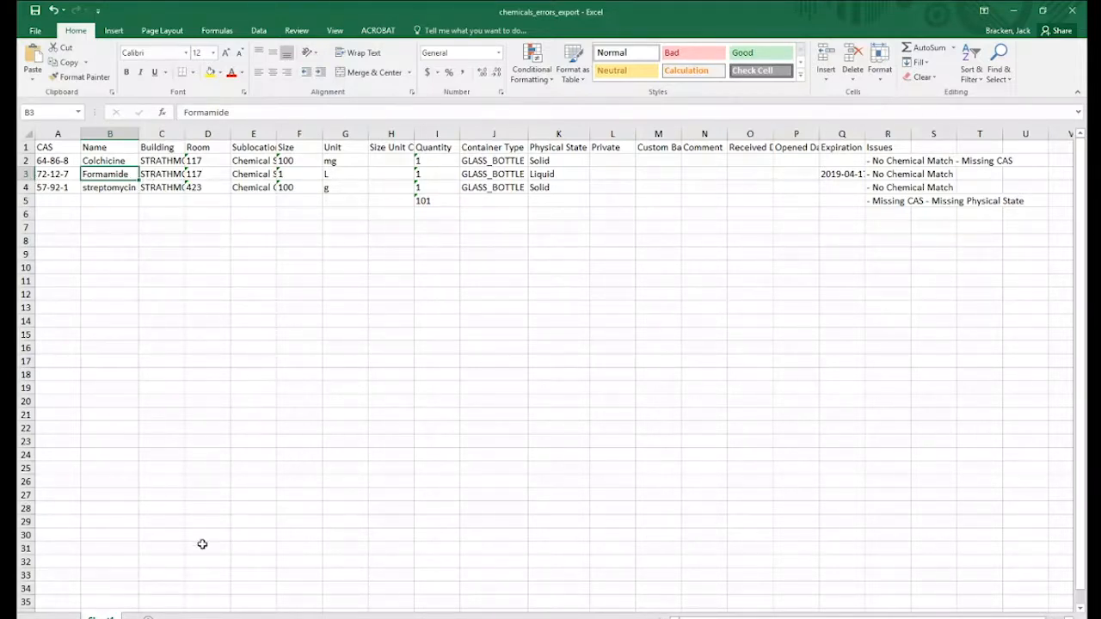
Step: Switch to the browser, open the chemical search and set its scope to Campus
mouse_move(155, 614)
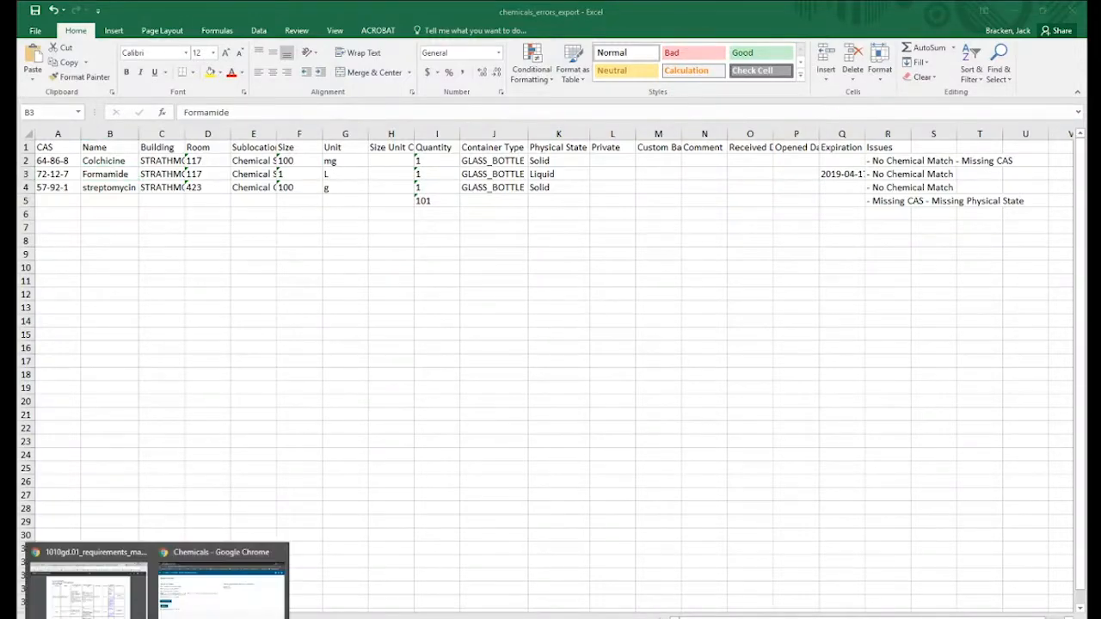
left_click(222, 574)
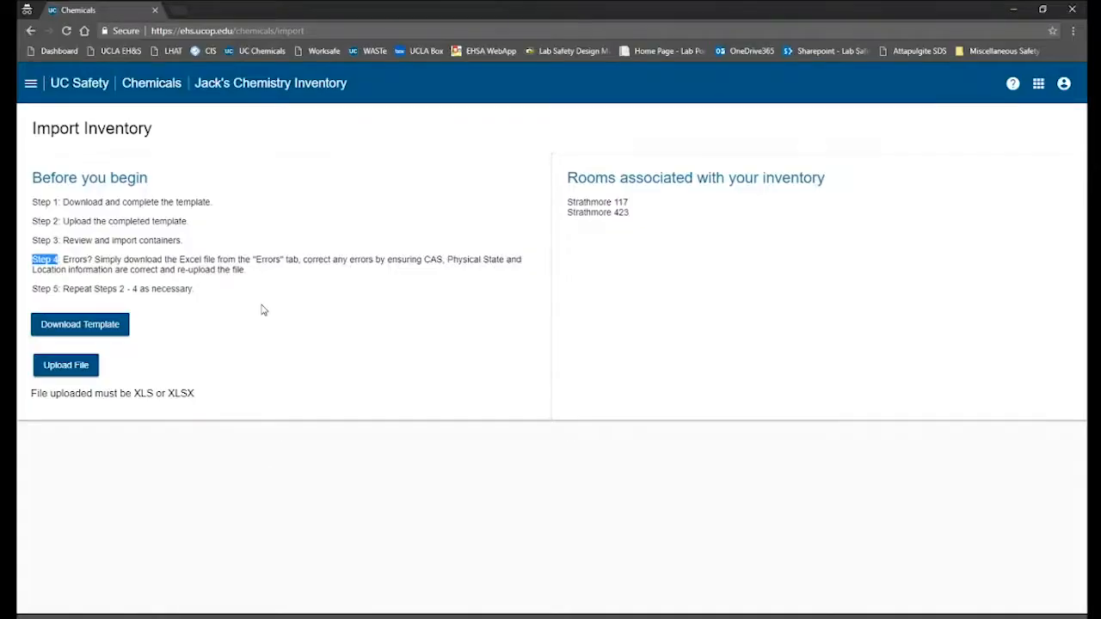
left_click(31, 82)
left_click(93, 150)
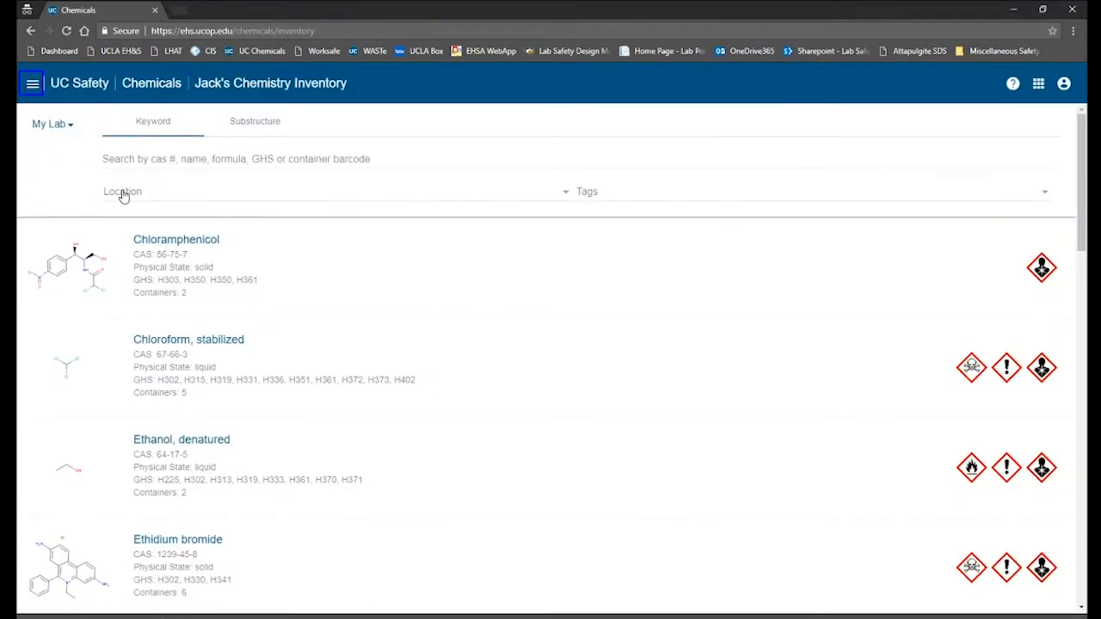
left_click(72, 125)
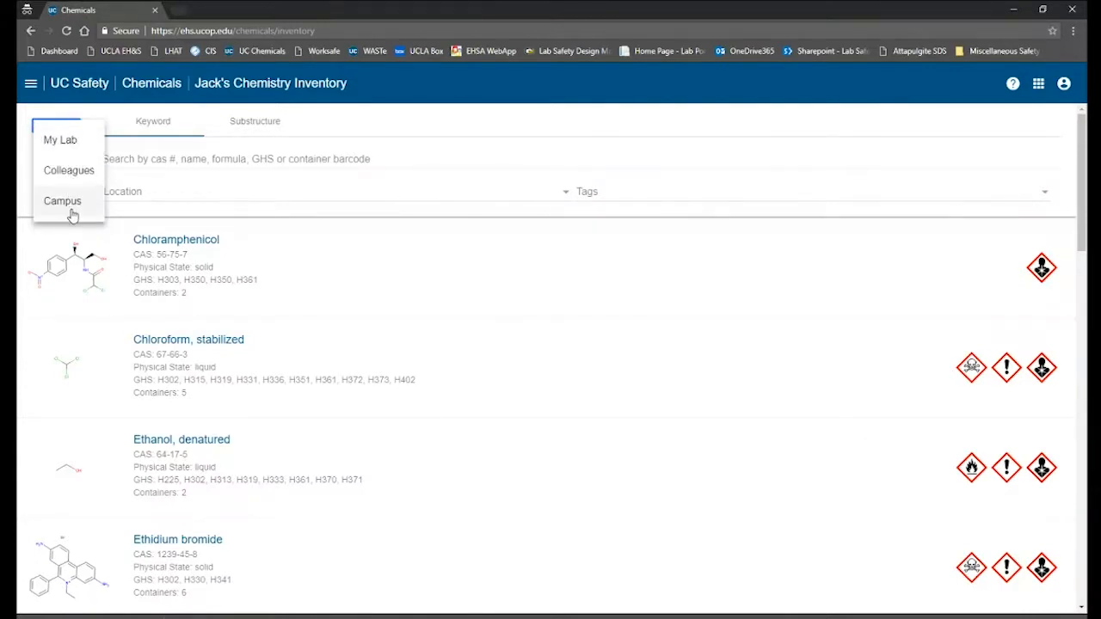
left_click(64, 201)
Step: Search the campus chemicals for formamide and look up its CAS number
left_click(111, 159)
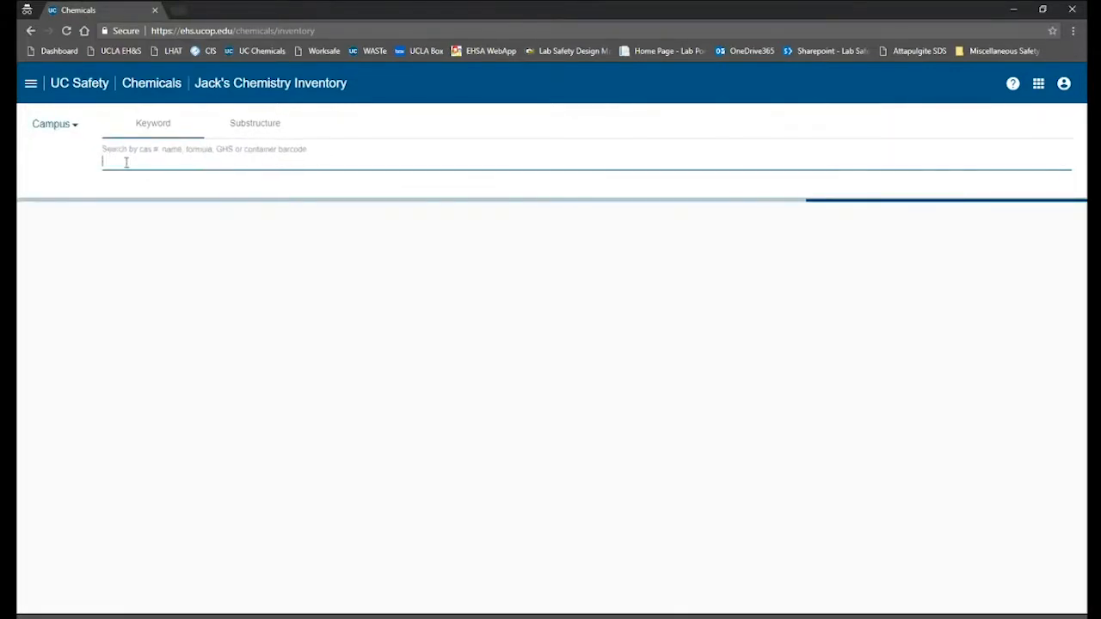
type("formam")
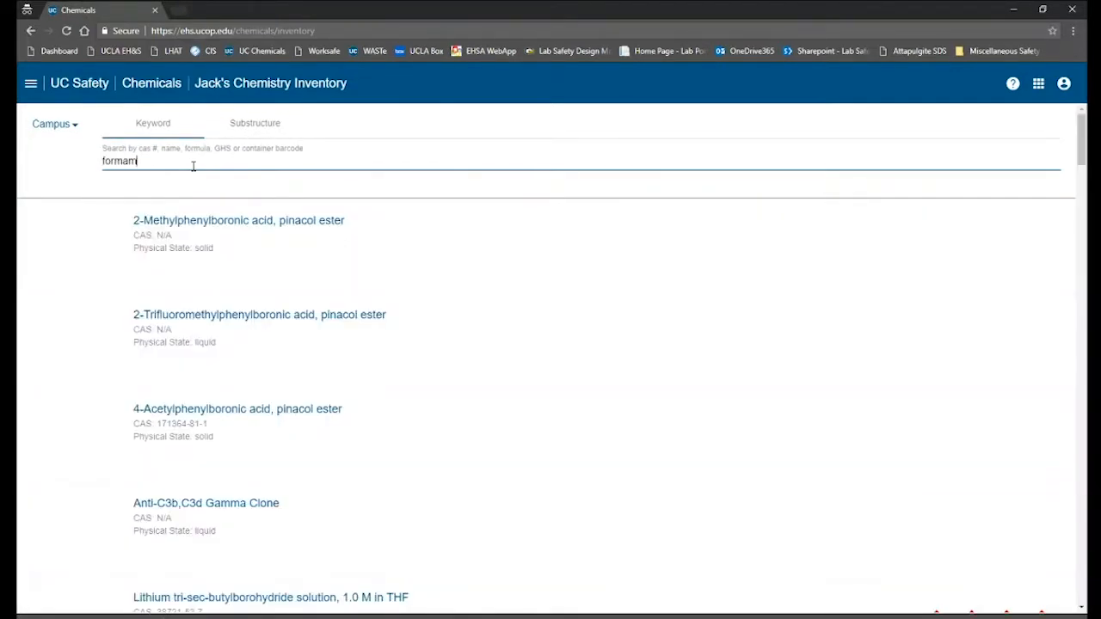
type("ide")
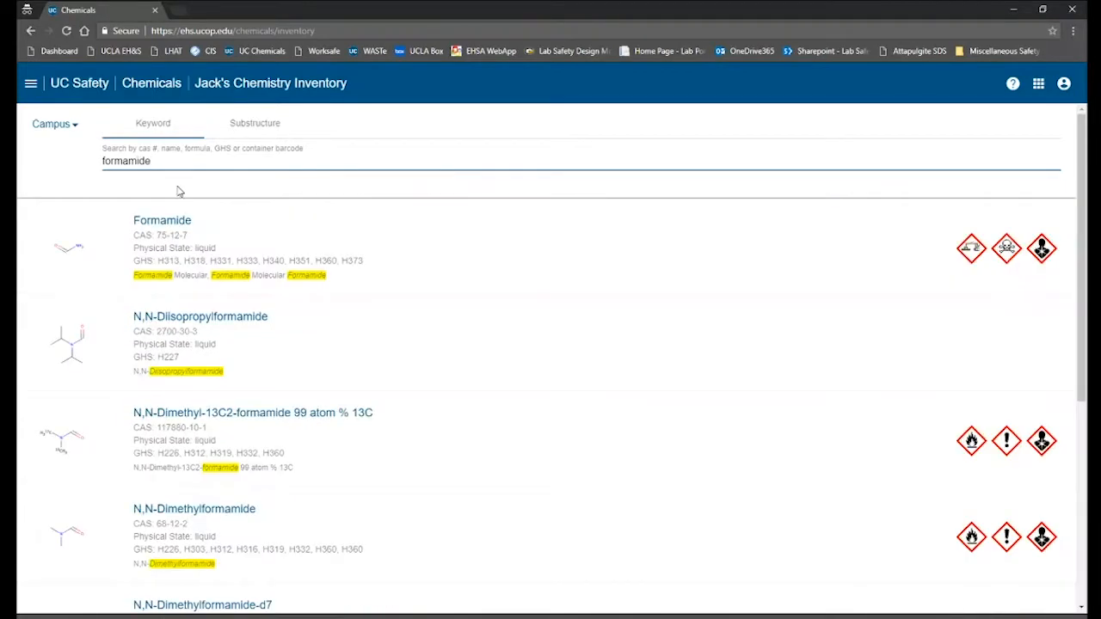
left_click_drag(188, 234, 154, 235)
left_click(192, 241)
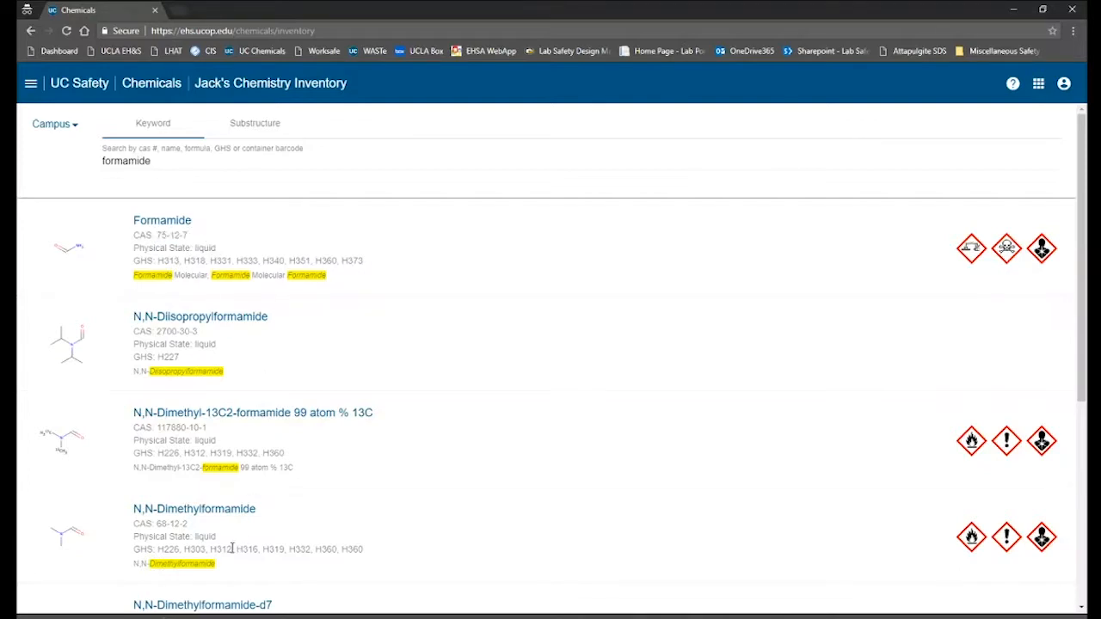
Step: Switch back to the Excel workbook and set the Formamide row's CAS number to 75-12-7
key("alt+Tab")
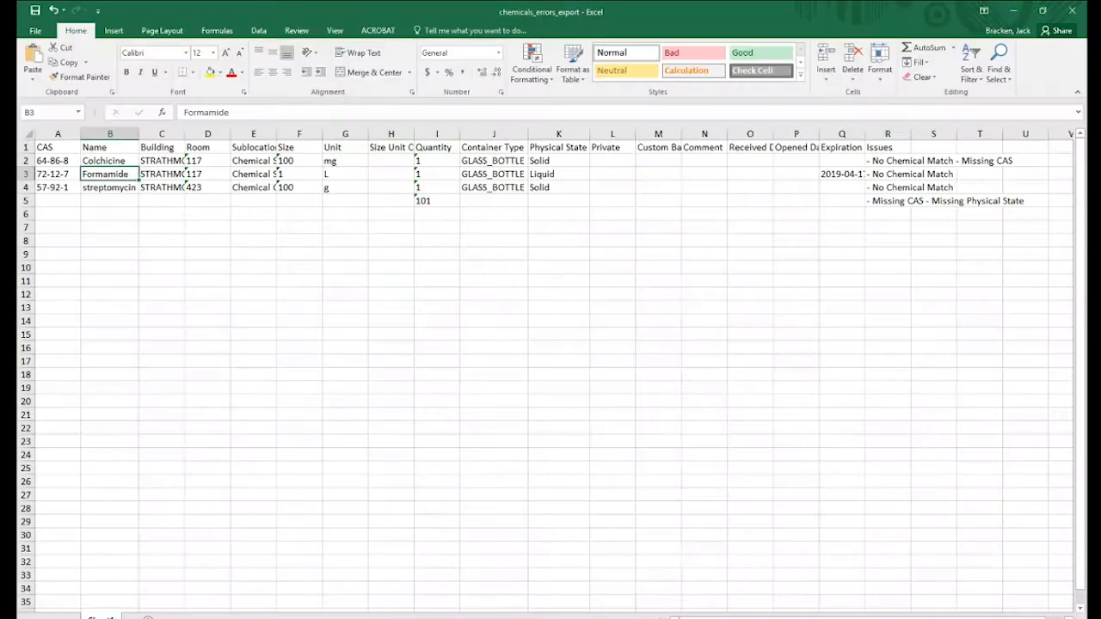
double_click(49, 173)
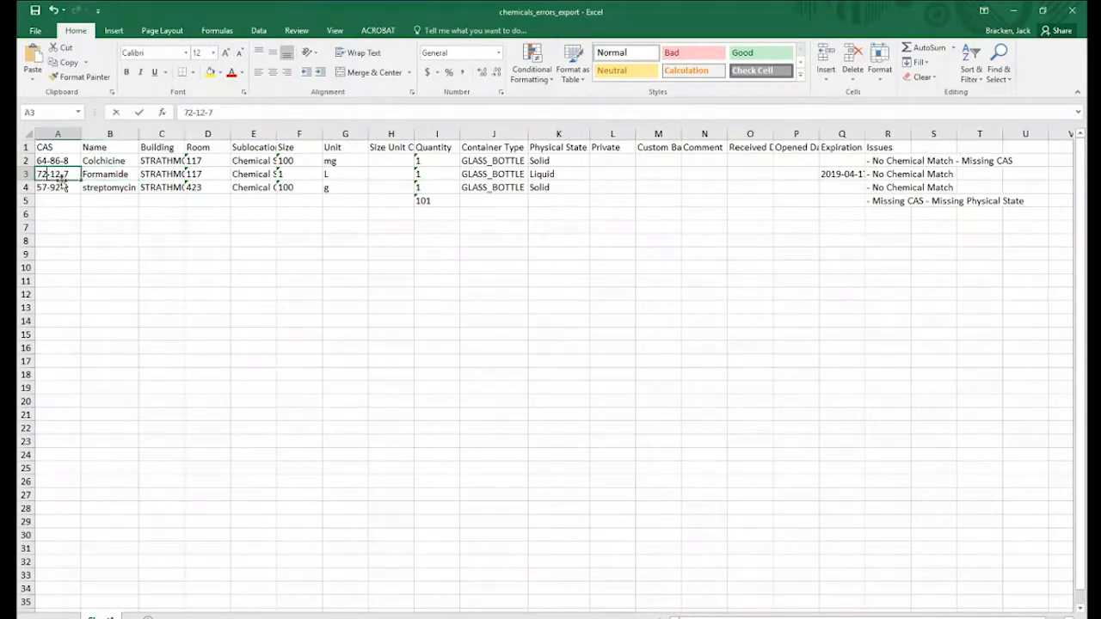
key("BackSpace")
type("5")
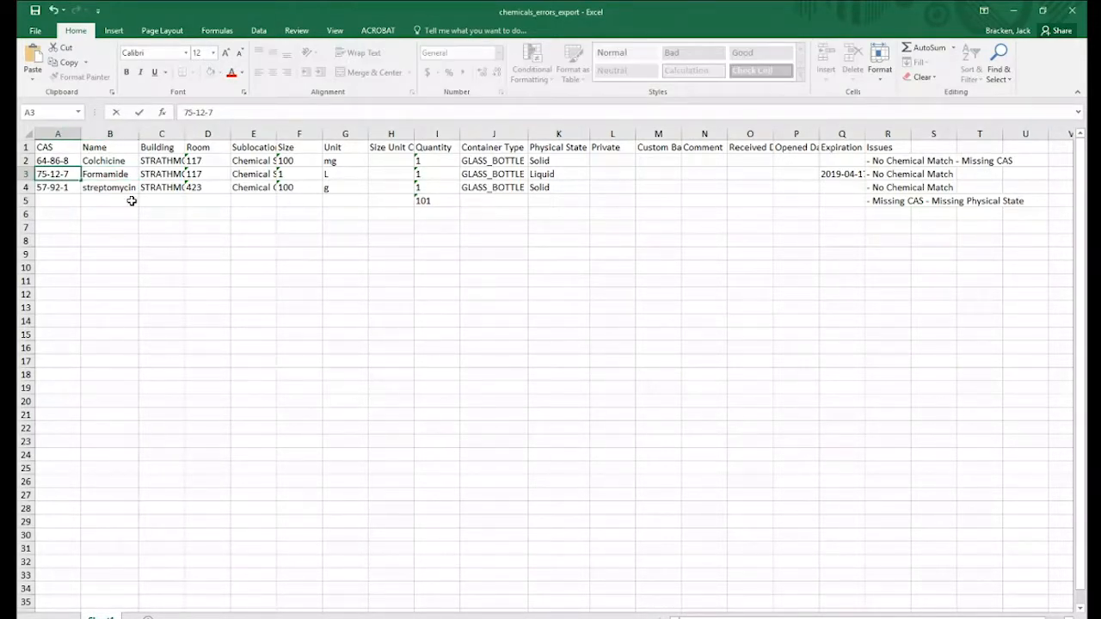
left_click(117, 185)
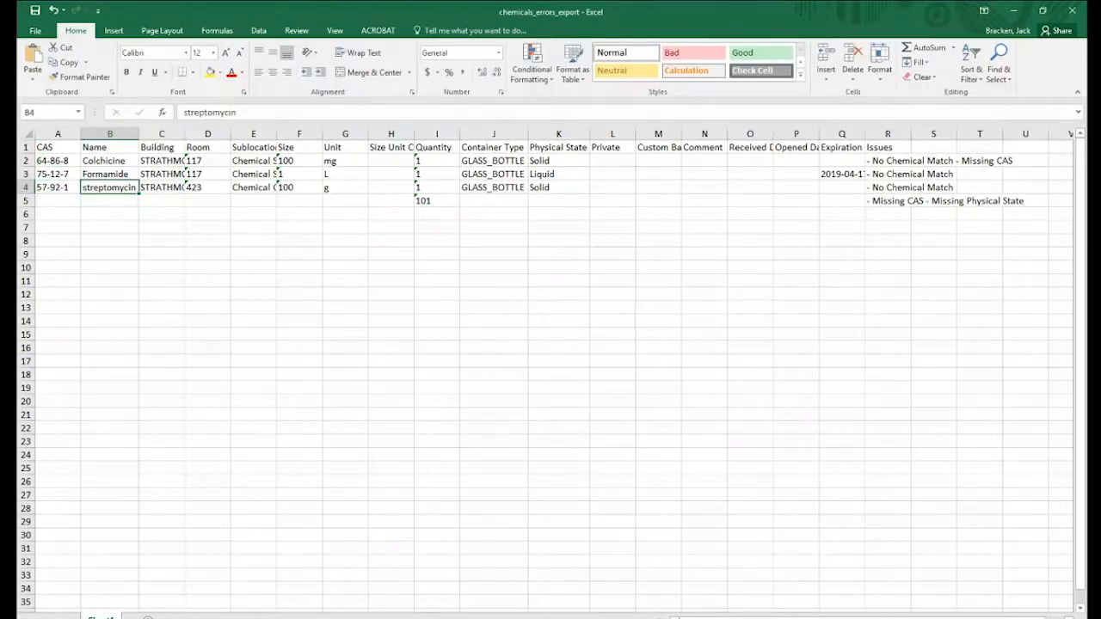
Step: Return to the browser and search the campus chemicals for streptomycin
key("alt+Tab")
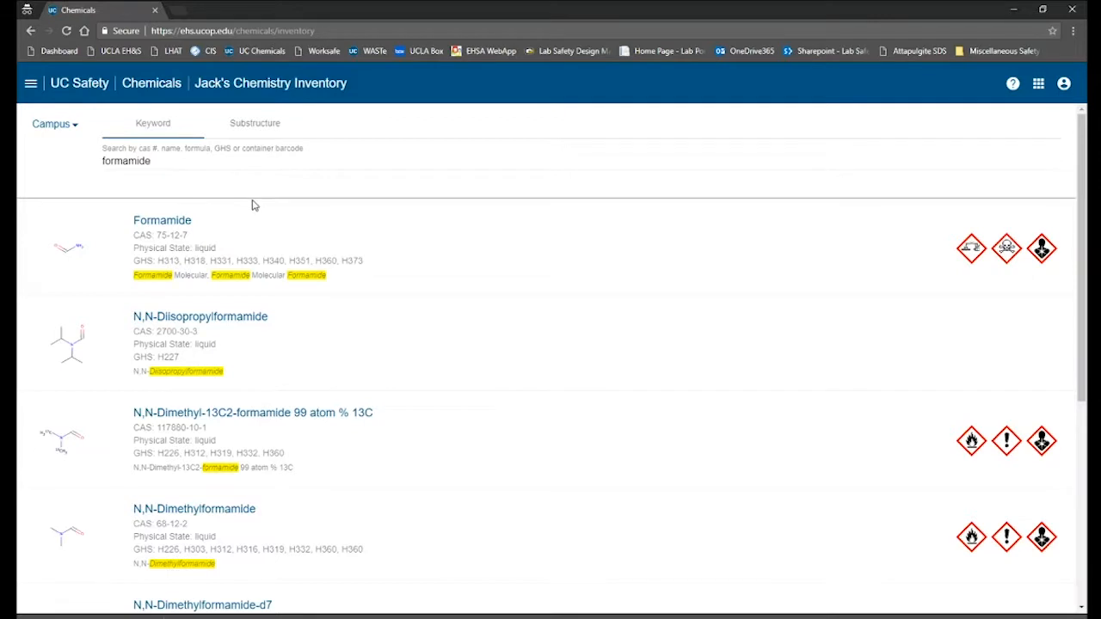
left_click(160, 159)
key("ctrl+a")
type("s")
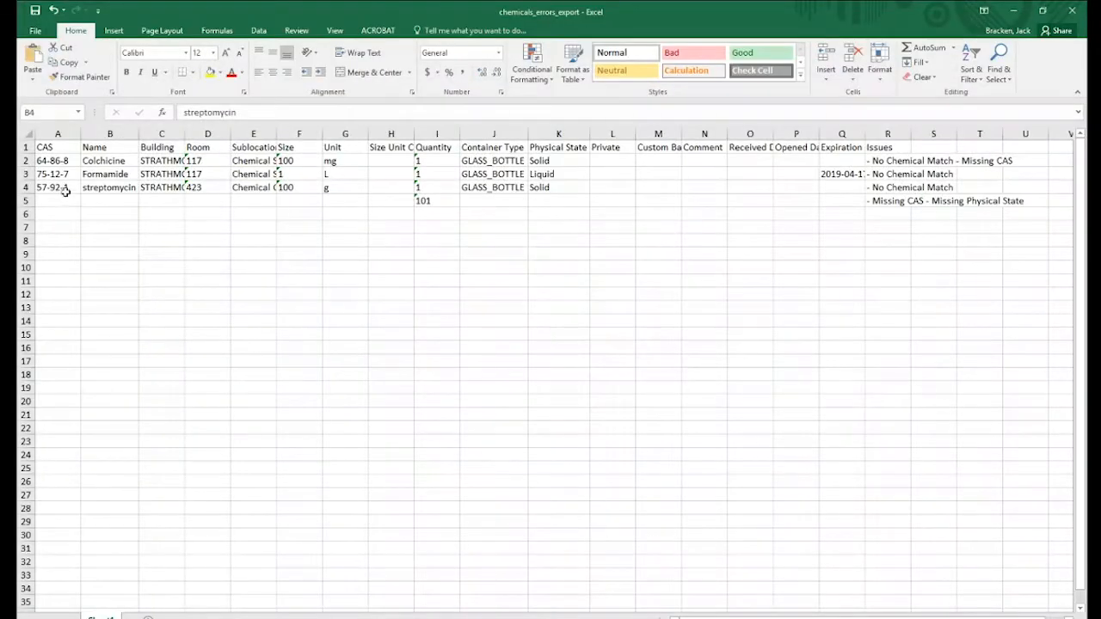
Step: Replace the streptomycin row's CAS number in the workbook with 3810-74-0
left_click(61, 187)
type("3")
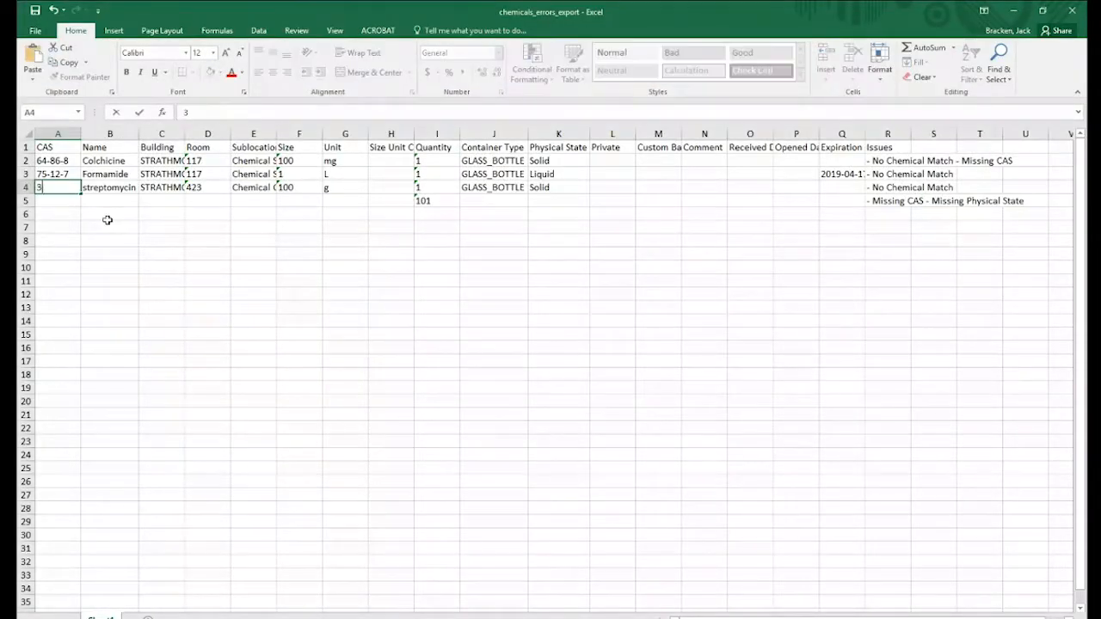
type("810-74-0")
left_click(124, 213)
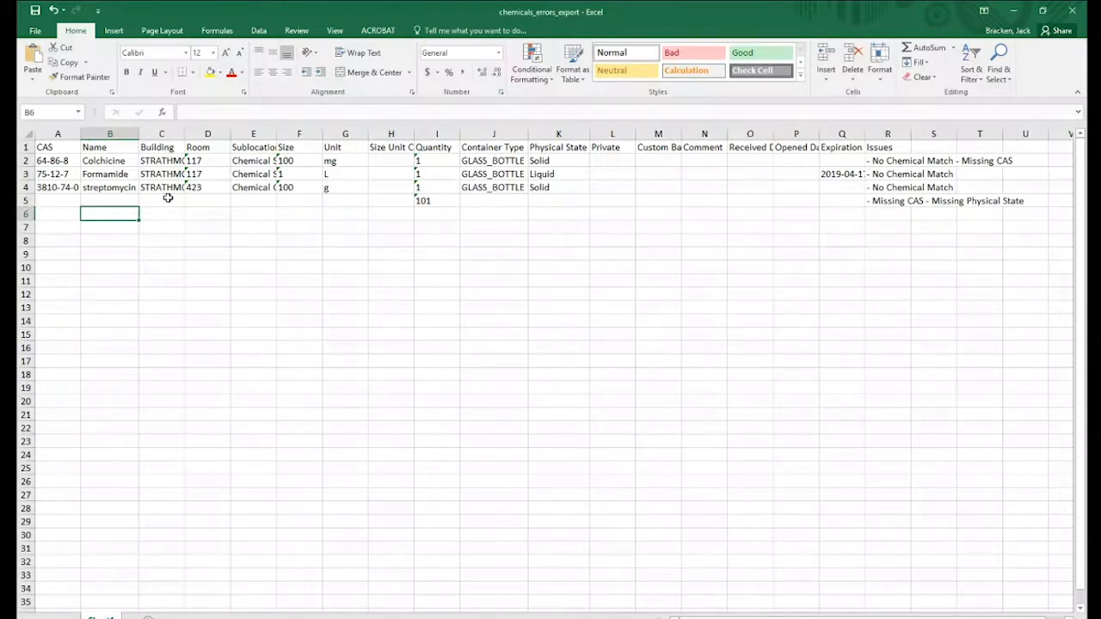
Step: Check the issues of the incomplete entry in row 5, delete that entire row and close the workbook
left_click(443, 201)
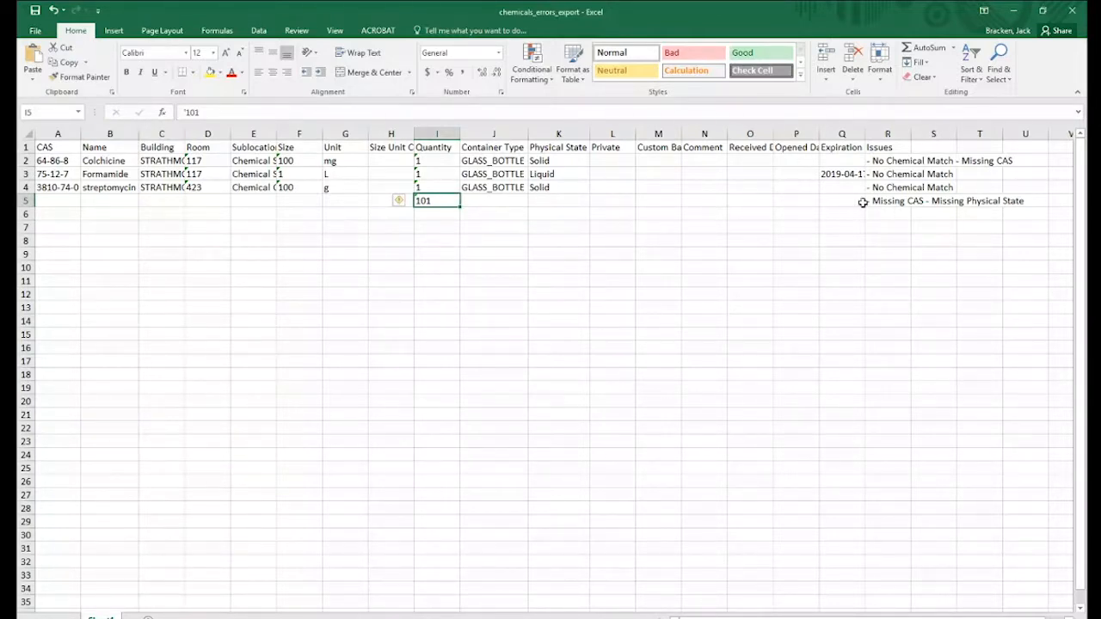
left_click(899, 203)
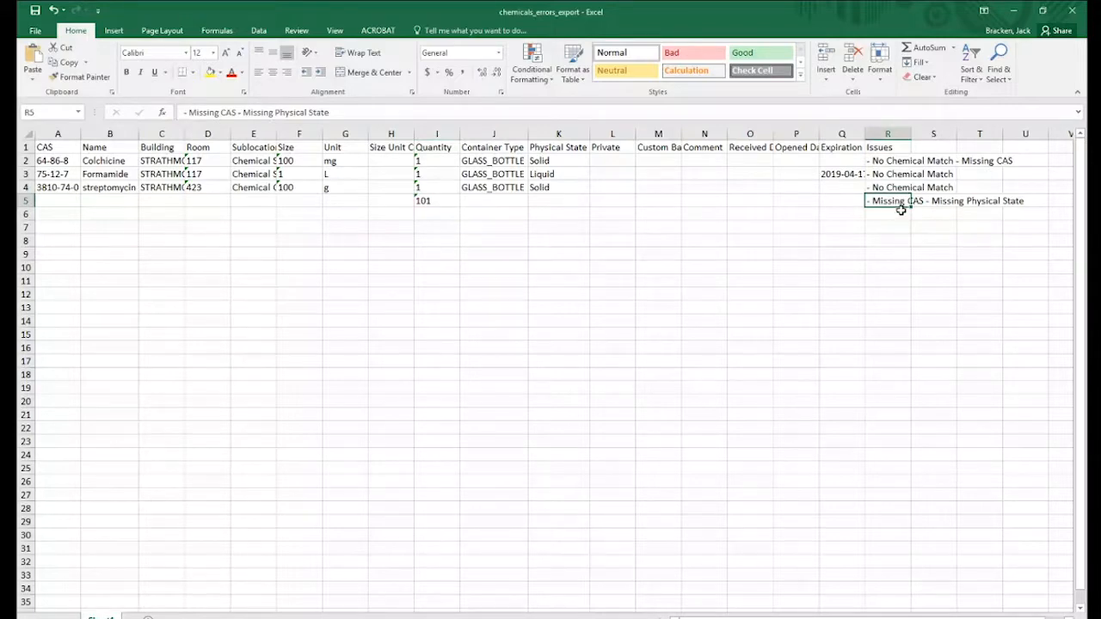
left_click(23, 200)
right_click(24, 199)
left_click(57, 305)
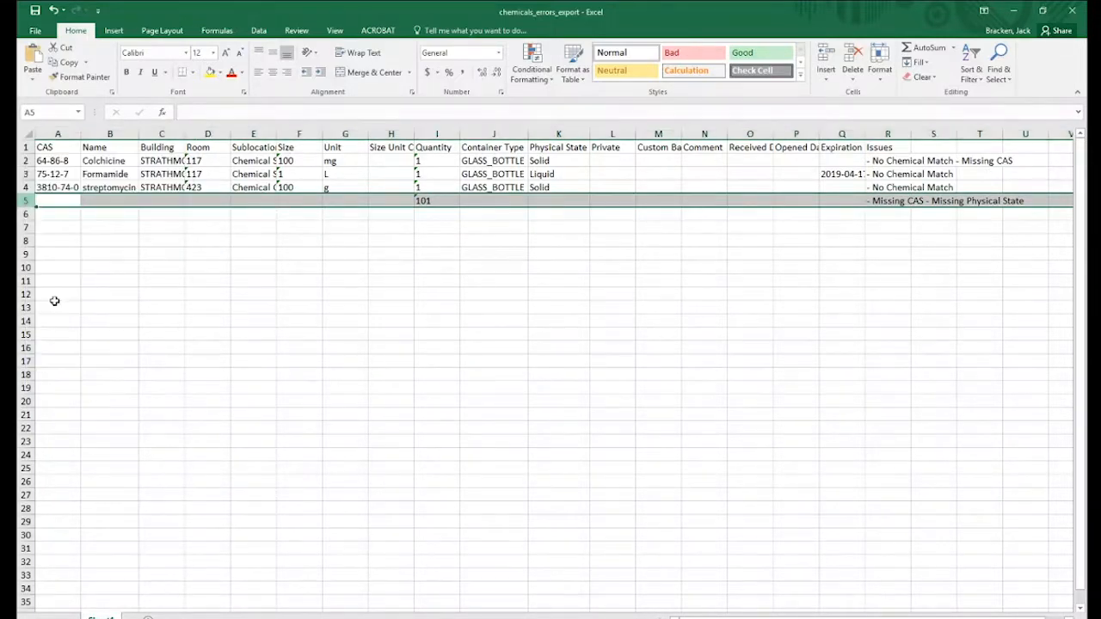
left_click(283, 240)
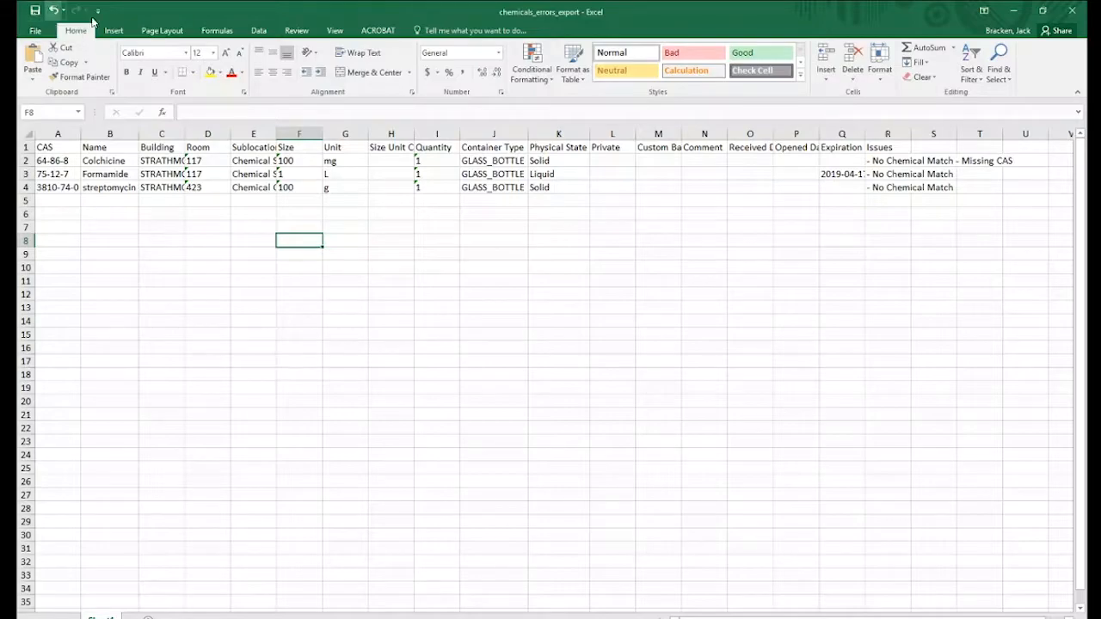
left_click(1073, 15)
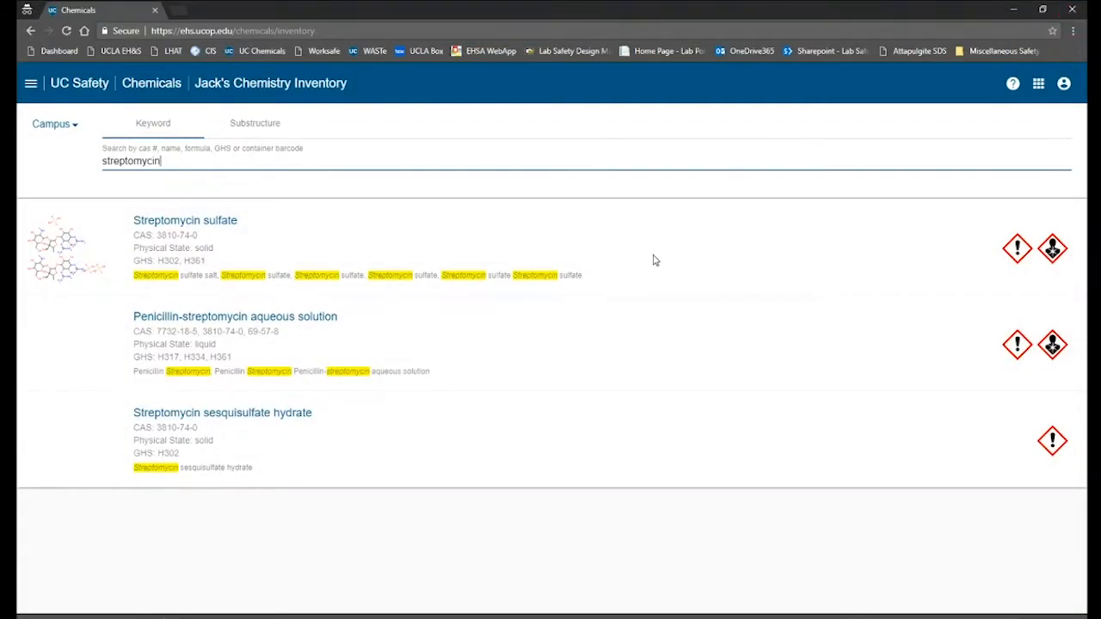
Step: Open the inventory's import page from the inventory summary and upload the corrected chemicals_errors_export workbook from the Desktop
left_click(30, 82)
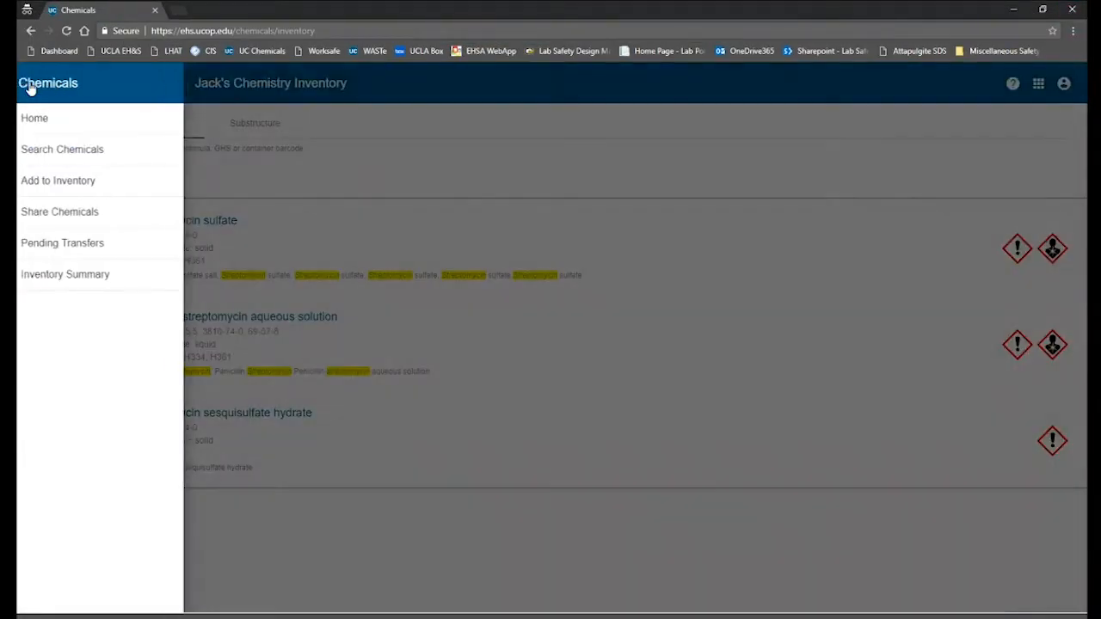
left_click(43, 274)
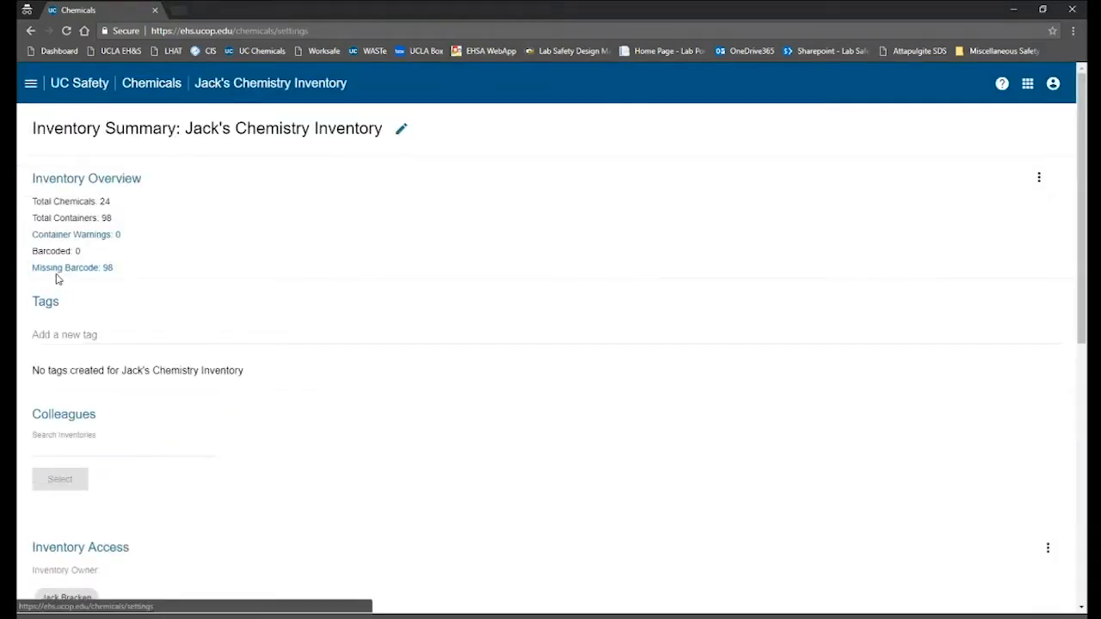
scroll(161, 425, "down", 5)
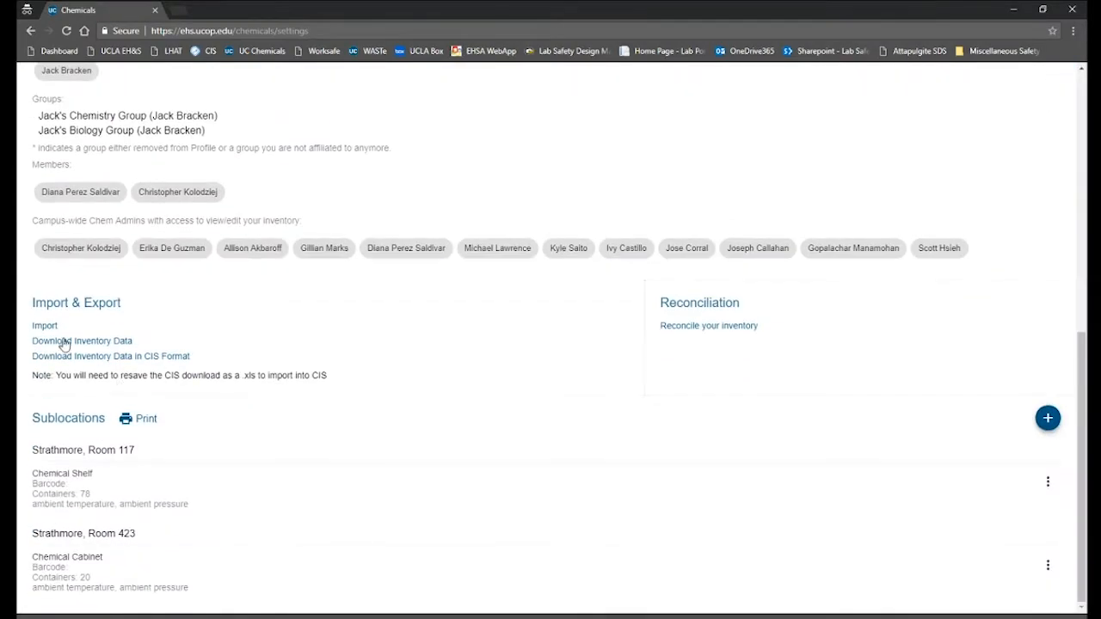
left_click(52, 328)
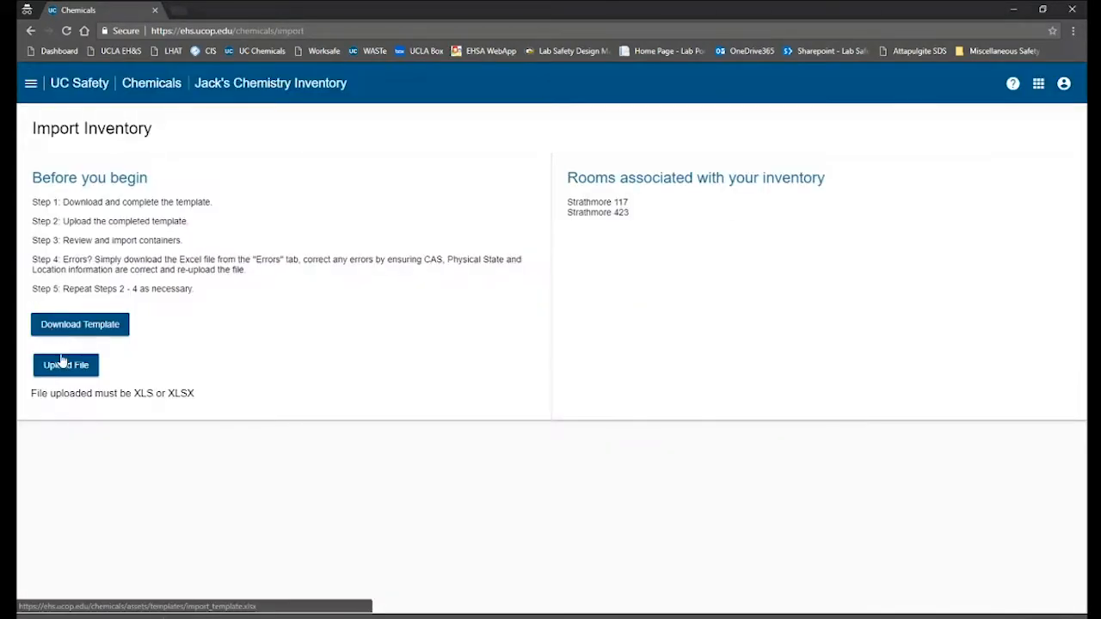
left_click(62, 368)
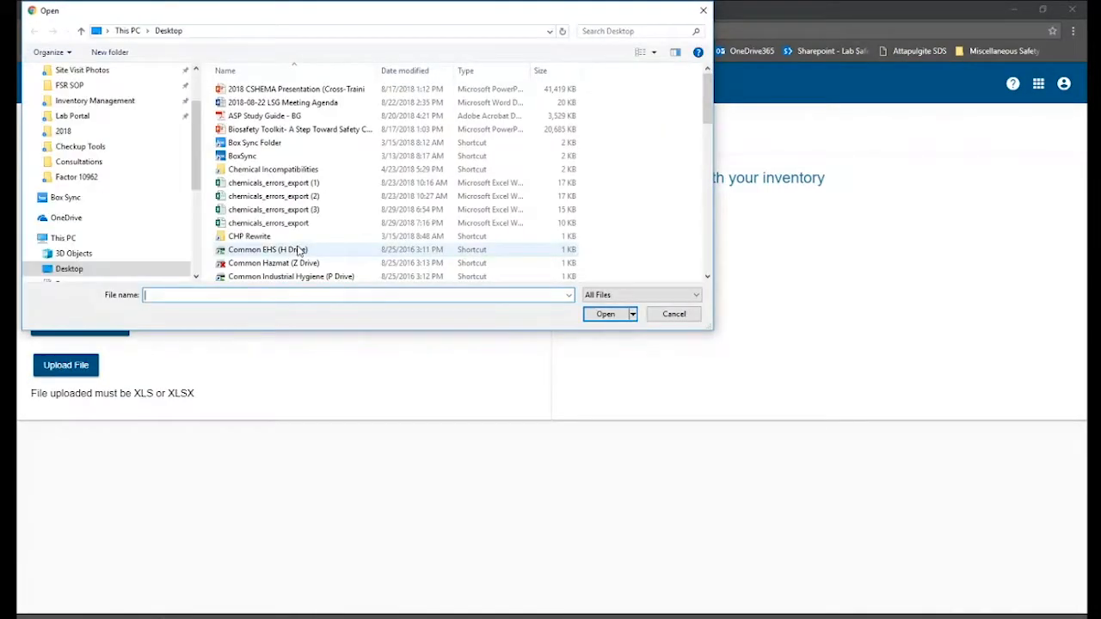
left_click(290, 225)
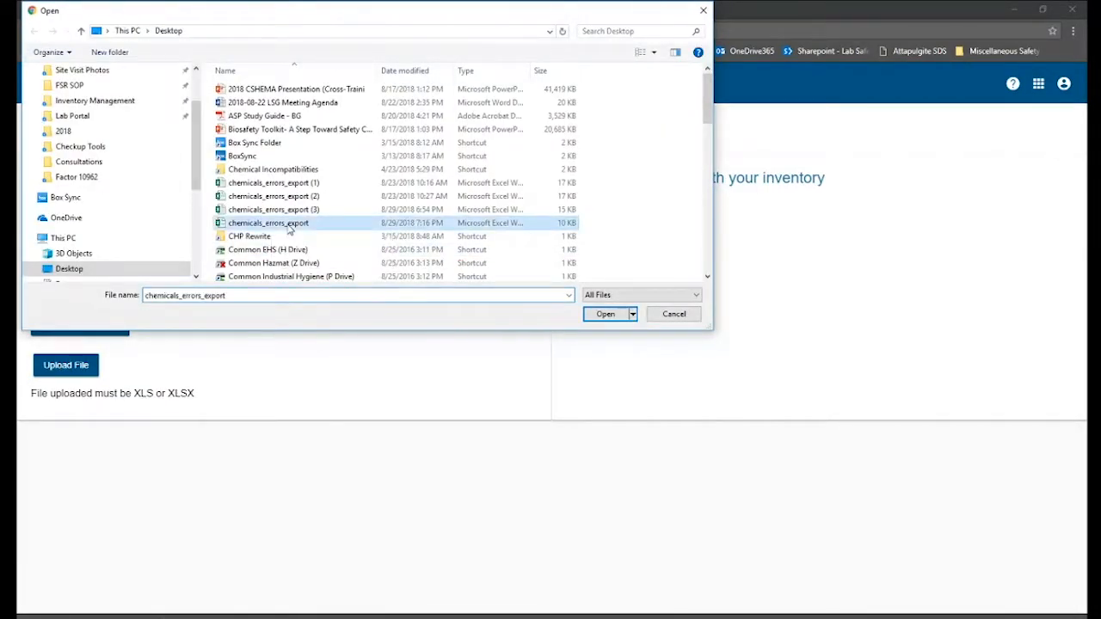
left_click(609, 316)
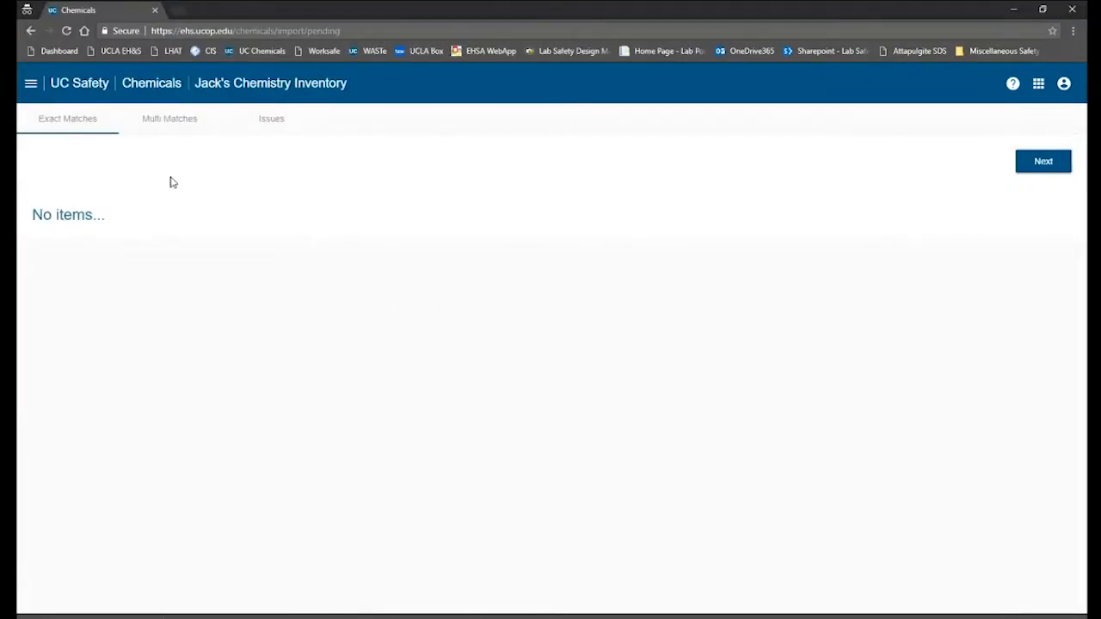
Step: Select all the multiple-match chemicals, keeping their suggested matches, and save them to the inventory
left_click(164, 125)
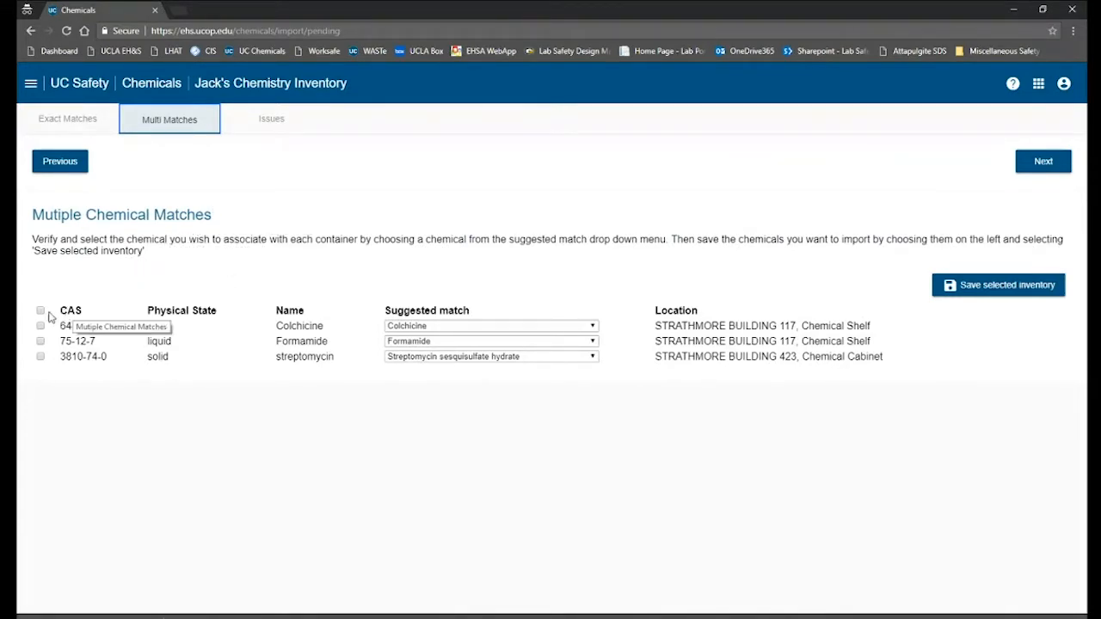
left_click(41, 313)
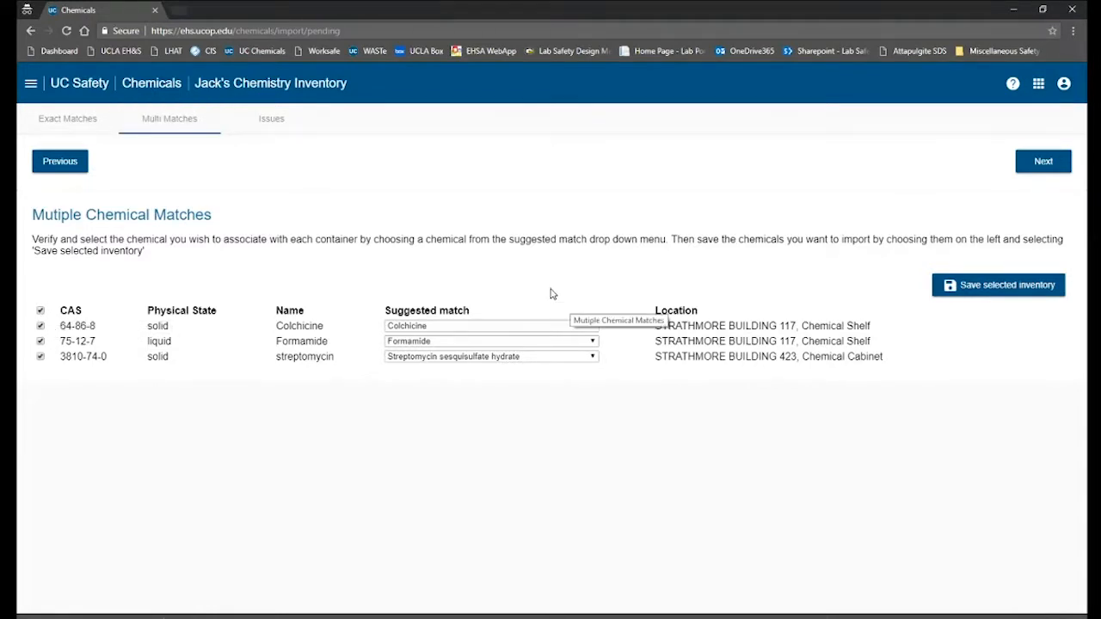
left_click(984, 292)
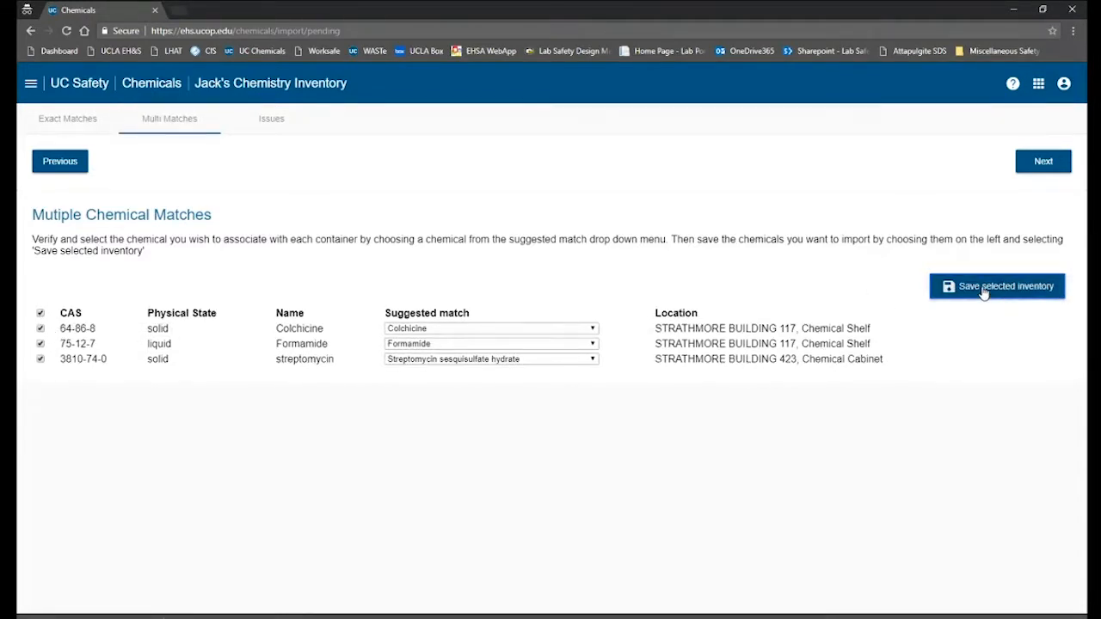
Step: Check the import issues and complete the import, declining to save the new errors export file
left_click(266, 128)
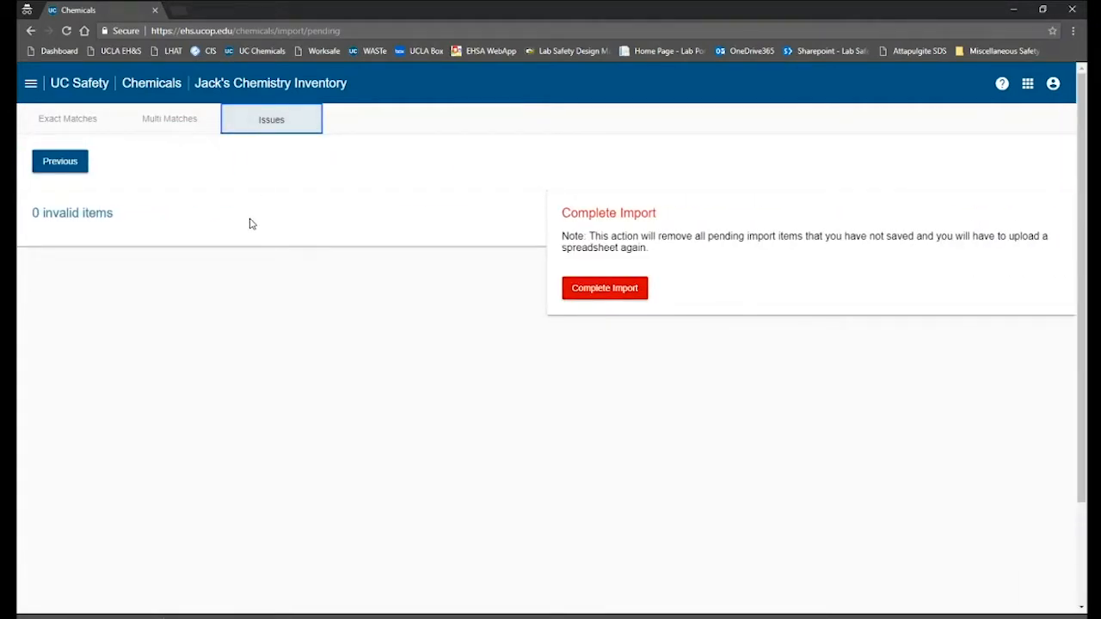
left_click(588, 290)
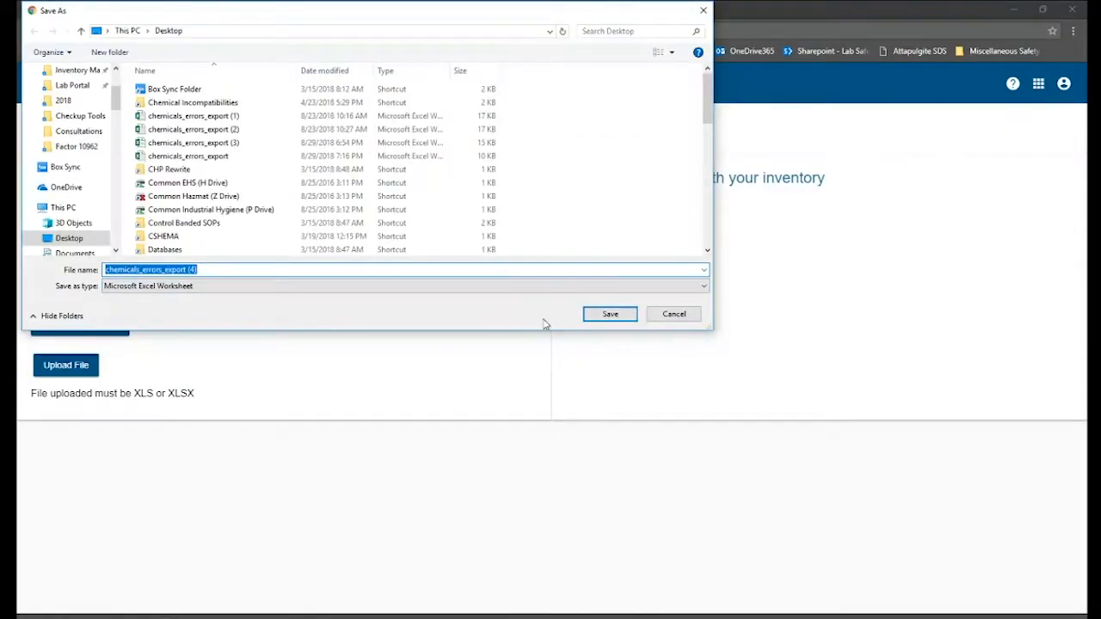
left_click(673, 316)
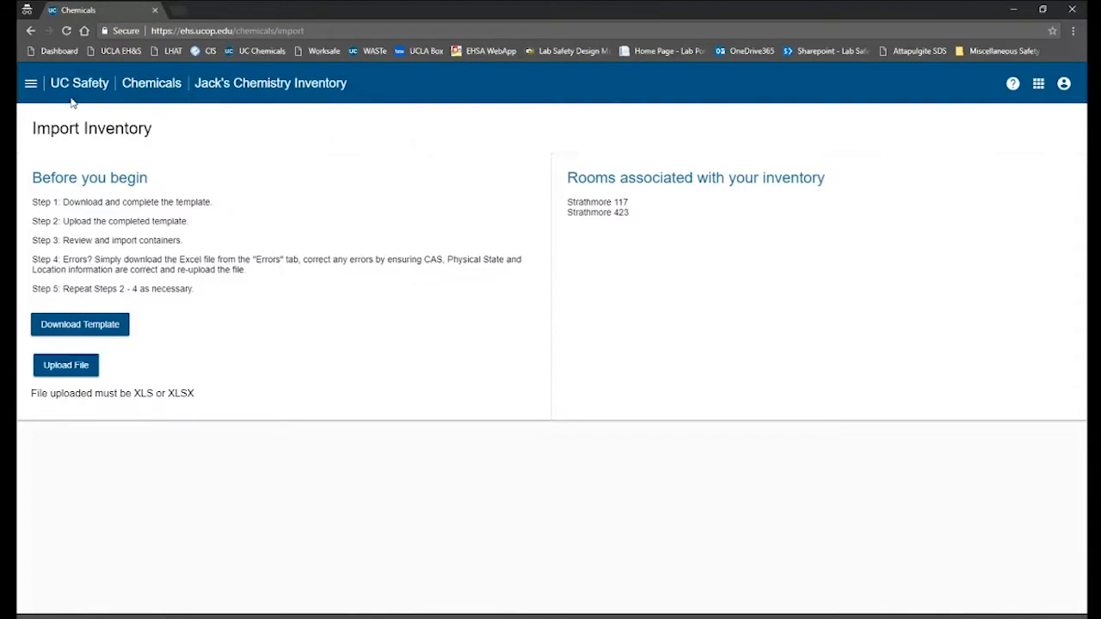
Step: Return to the inventory summary to review the inventory after the import
left_click(31, 85)
left_click(53, 280)
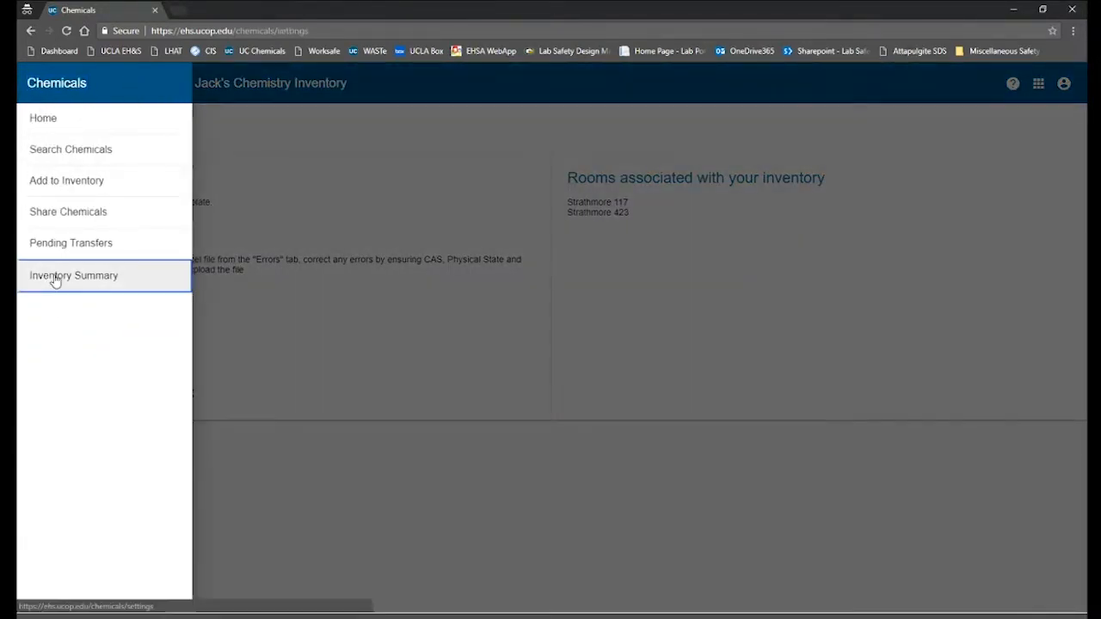